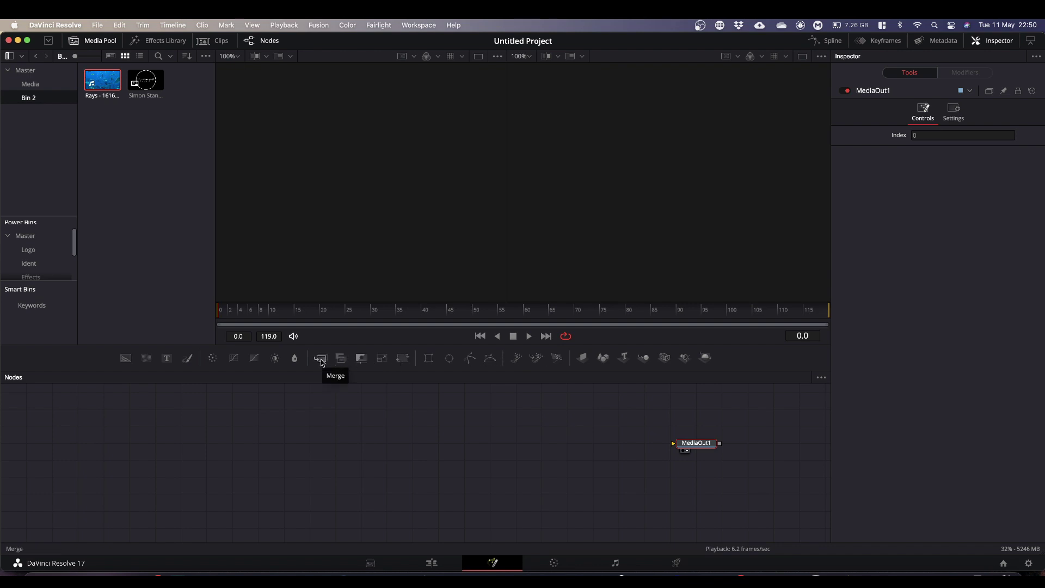
# Add a Merge node plus media nodes for the Rays clip and the circular logo image, and delete the extra Merge2.
pyautogui.moveTo(321, 362); pyautogui.dragTo(421, 463)
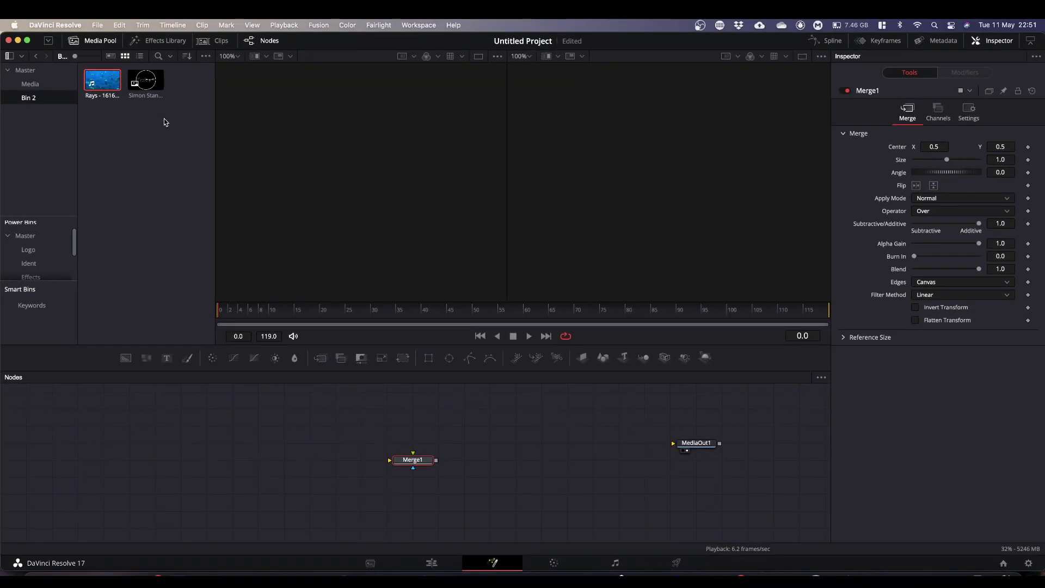
pyautogui.moveTo(164, 118); pyautogui.dragTo(190, 470)
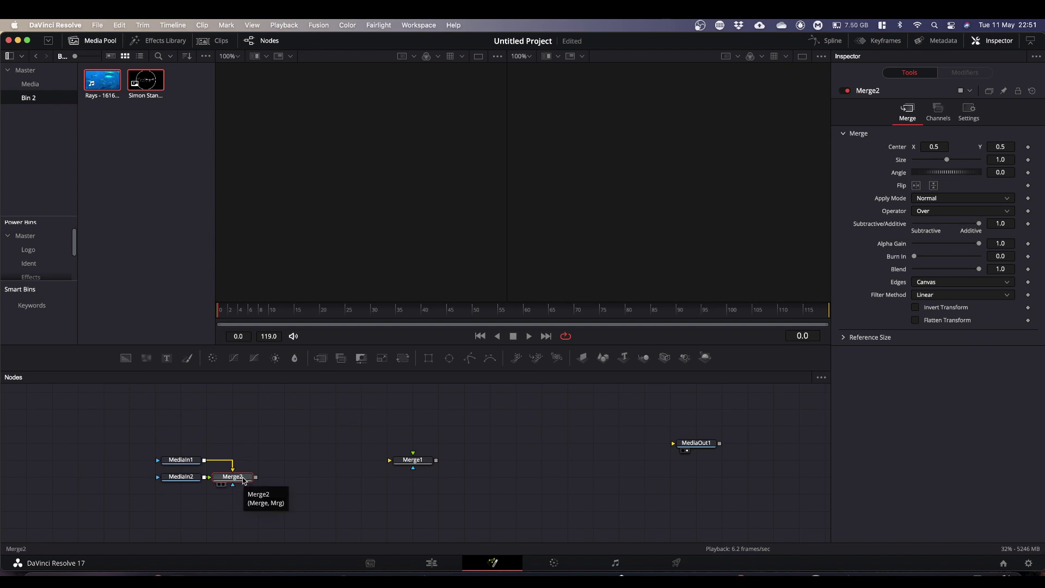
pyautogui.press('Delete')
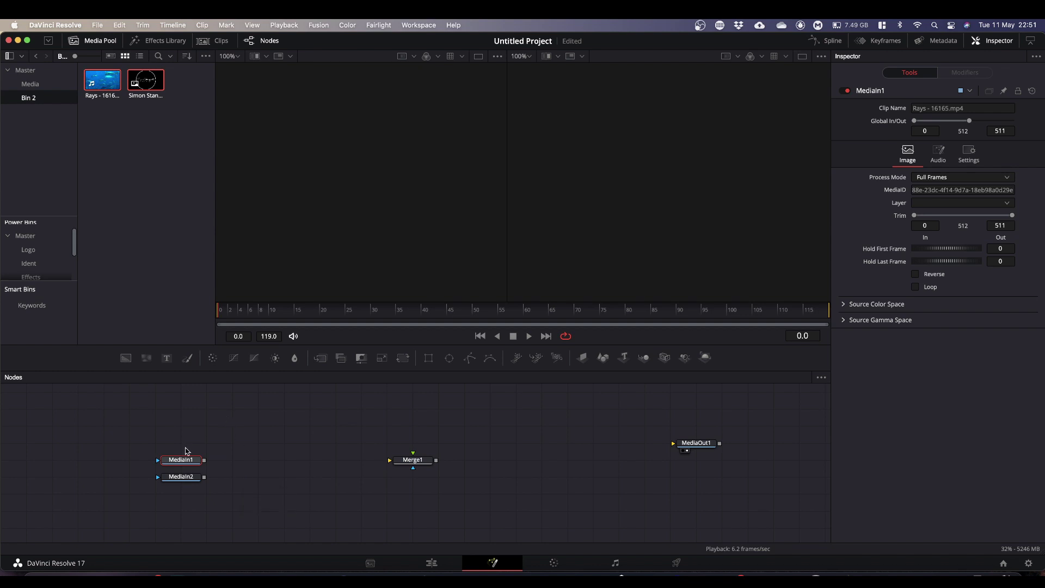
# Move MediaIn1 and MediaIn2 nearer to Merge1 and display each of them in the first viewer.
pyautogui.moveTo(183, 459); pyautogui.dragTo(260, 442)
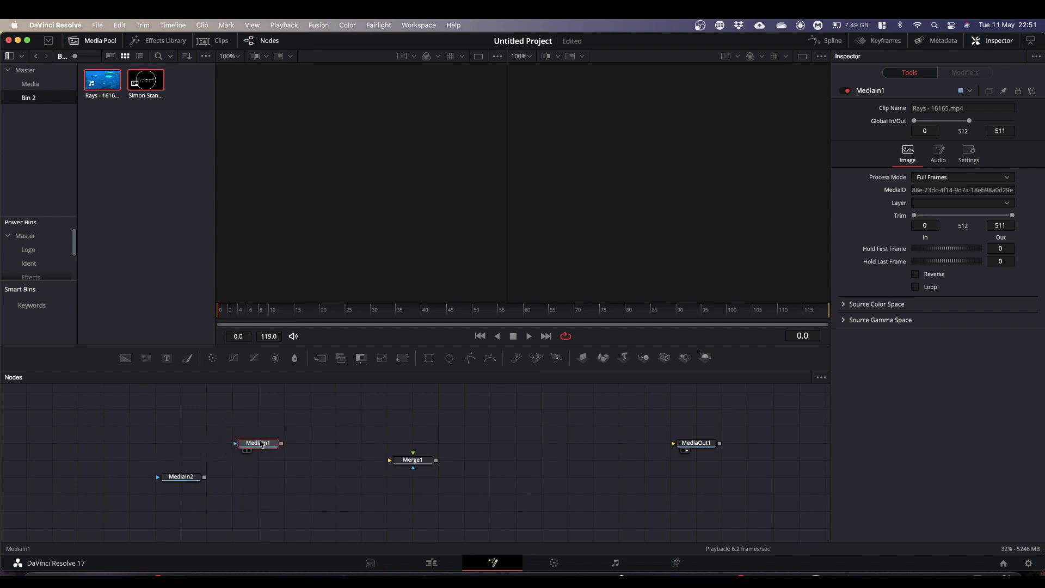
pyautogui.press('1')
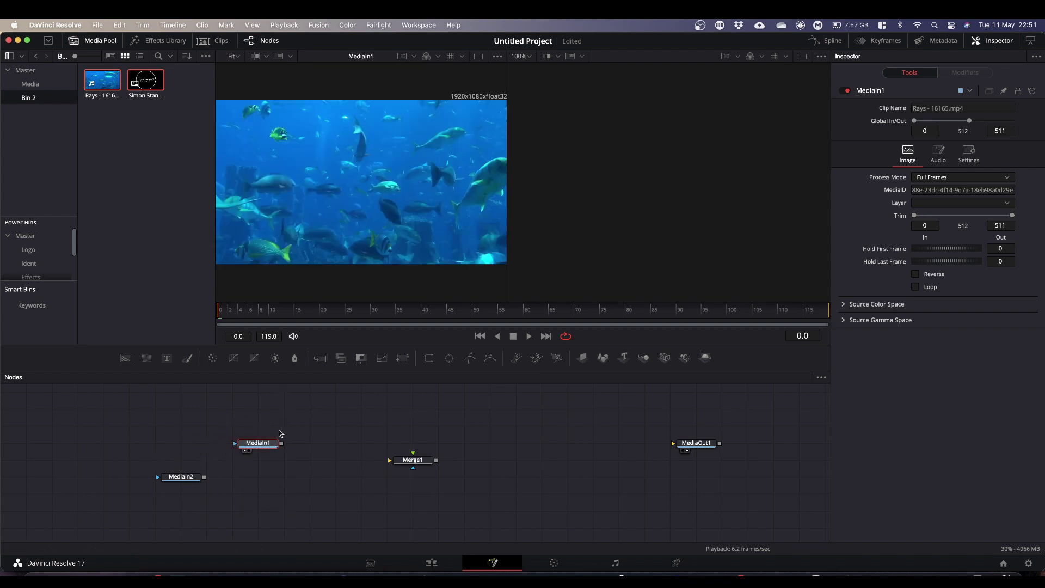
pyautogui.moveTo(182, 483); pyautogui.dragTo(308, 488)
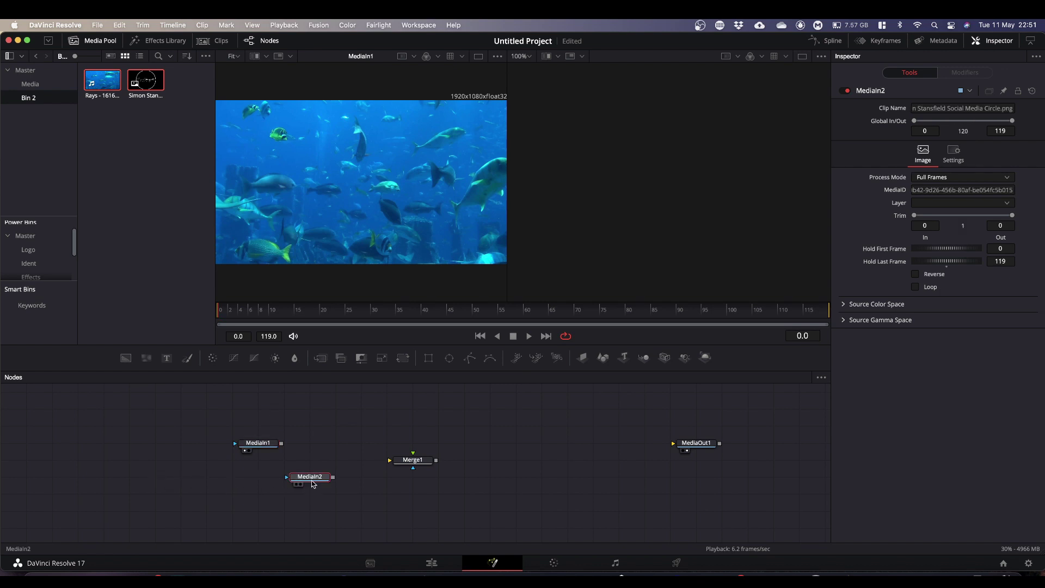
pyautogui.press('1')
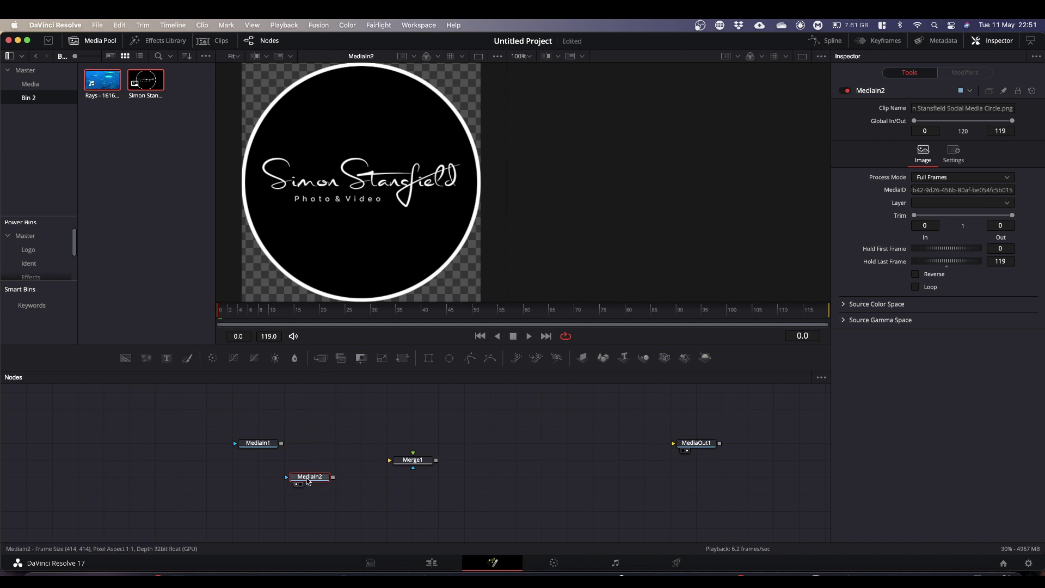
# Arrange the nodes so MediaIn2 sits directly above MediaIn1 and Merge1 lines up horizontally with MediaIn1.
pyautogui.moveTo(307, 479); pyautogui.dragTo(334, 411)
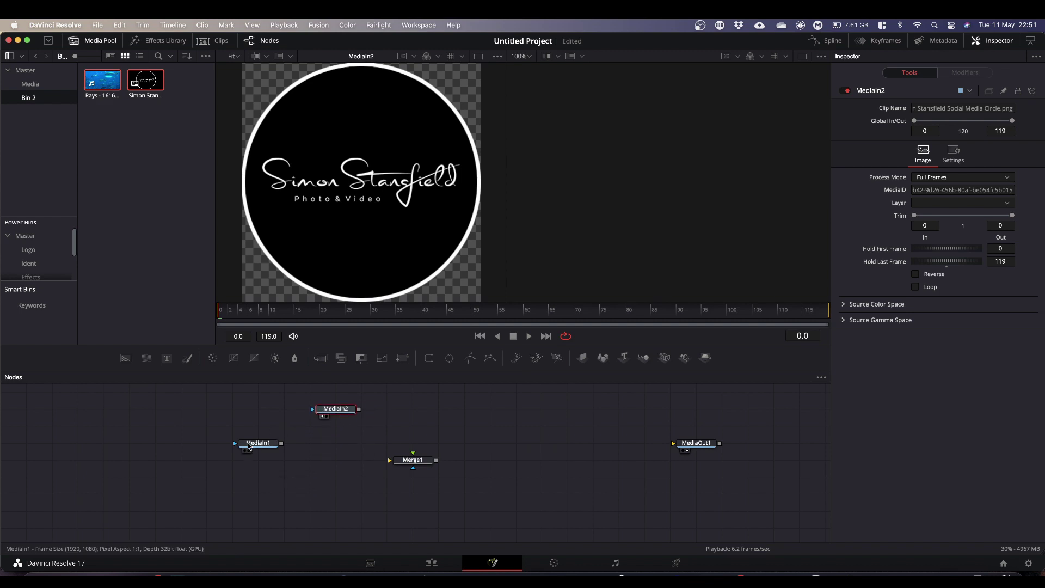
pyautogui.moveTo(248, 446); pyautogui.dragTo(299, 479)
pyautogui.moveTo(336, 412); pyautogui.dragTo(311, 414)
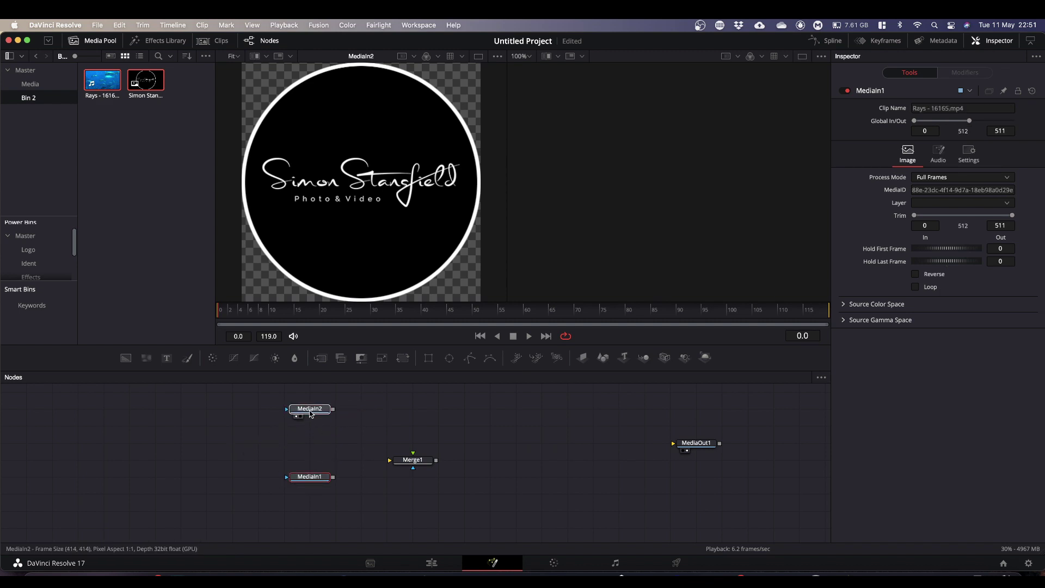
pyautogui.click(309, 414)
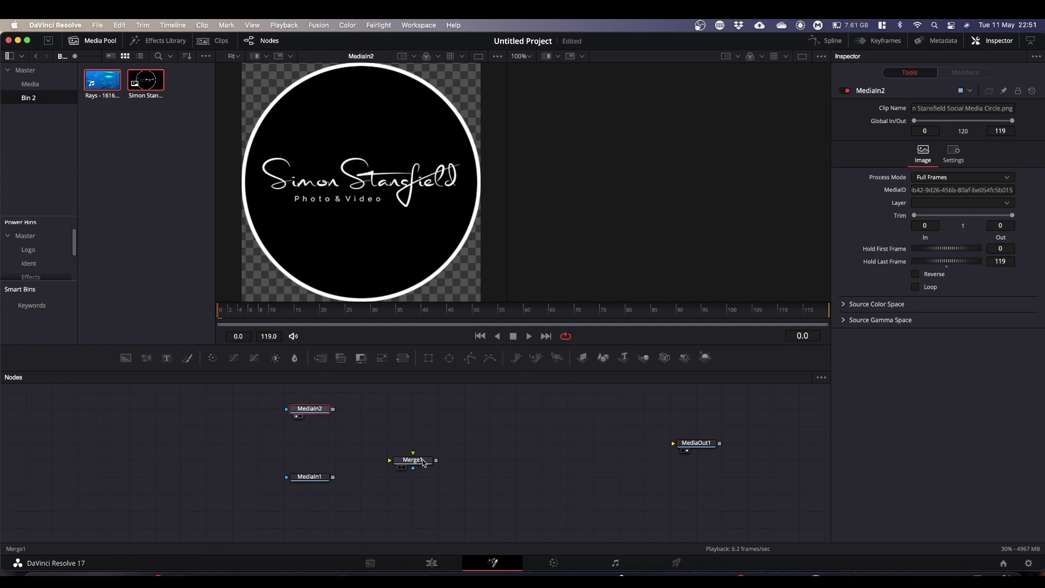
pyautogui.moveTo(424, 463); pyautogui.dragTo(425, 480)
pyautogui.click(425, 478)
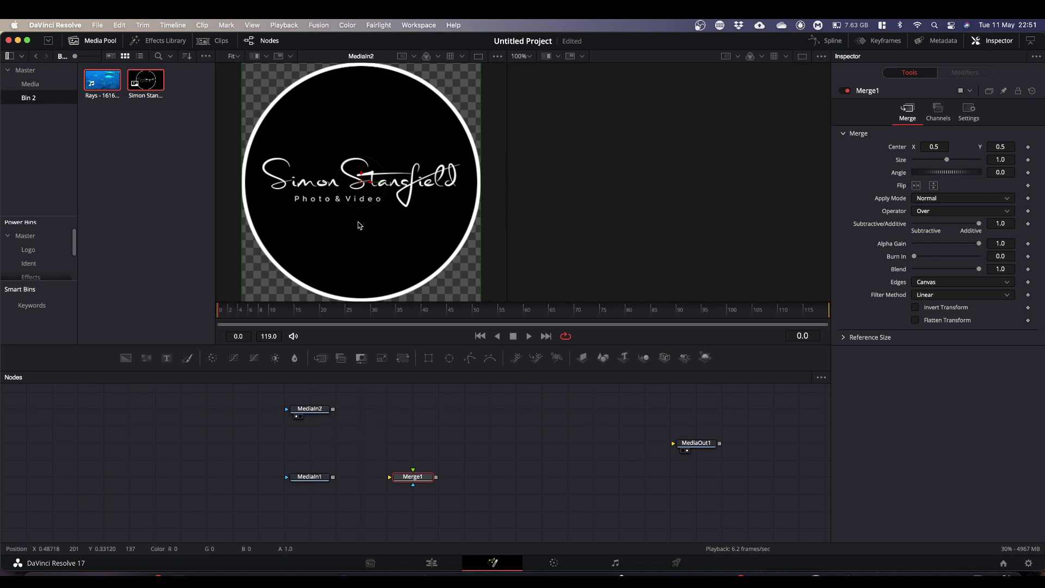
# Preview MediaIn1, MediaIn2 and again MediaIn1 in the first viewer.
pyautogui.moveTo(316, 479); pyautogui.dragTo(371, 243)
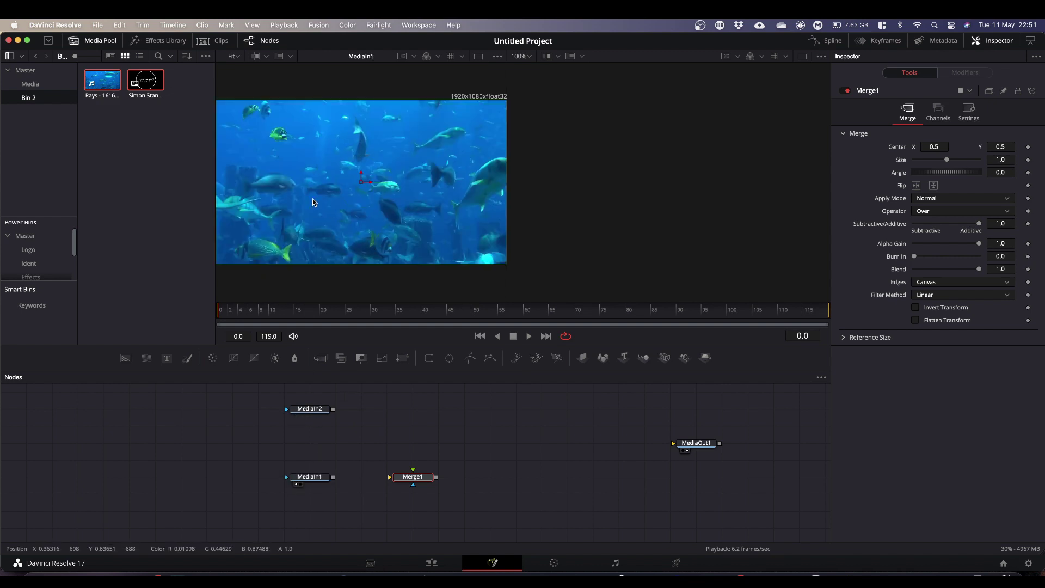
pyautogui.moveTo(322, 408); pyautogui.dragTo(365, 253)
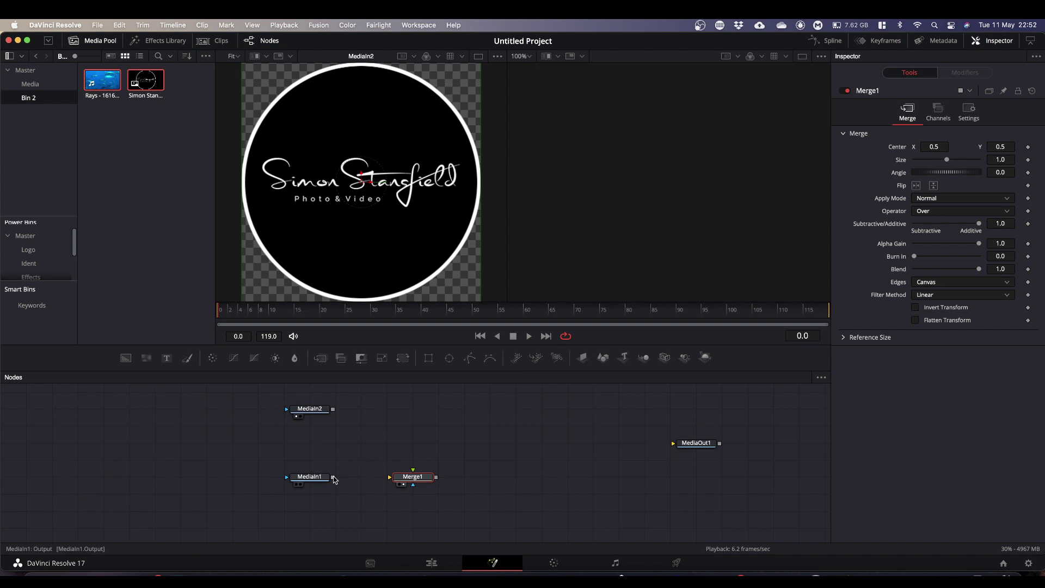
pyautogui.moveTo(322, 478); pyautogui.dragTo(370, 229)
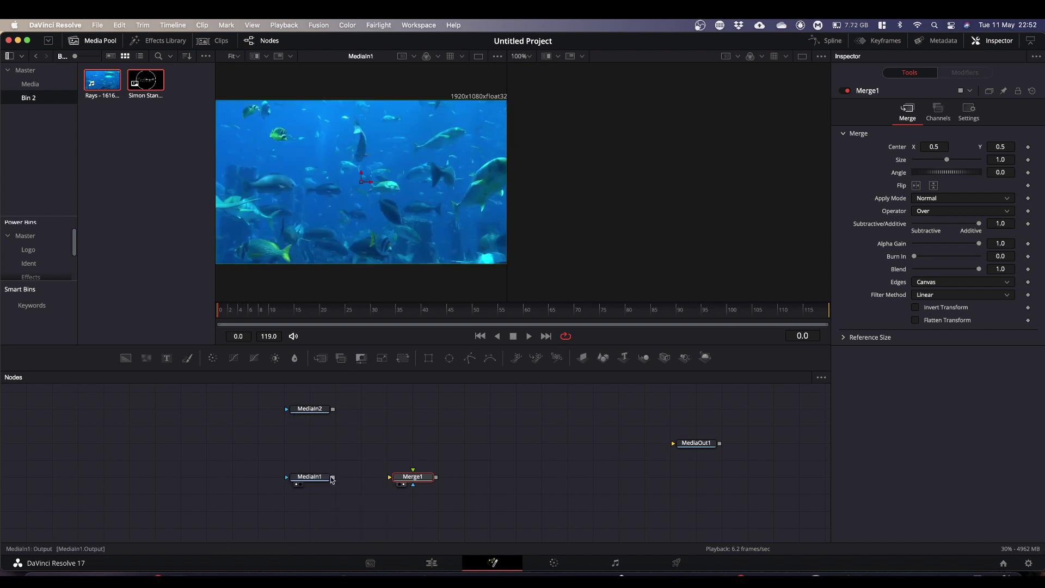
# Connect MediaIn1 to Merge1's background input and MediaIn2 to its foreground input.
pyautogui.moveTo(333, 479); pyautogui.dragTo(390, 507)
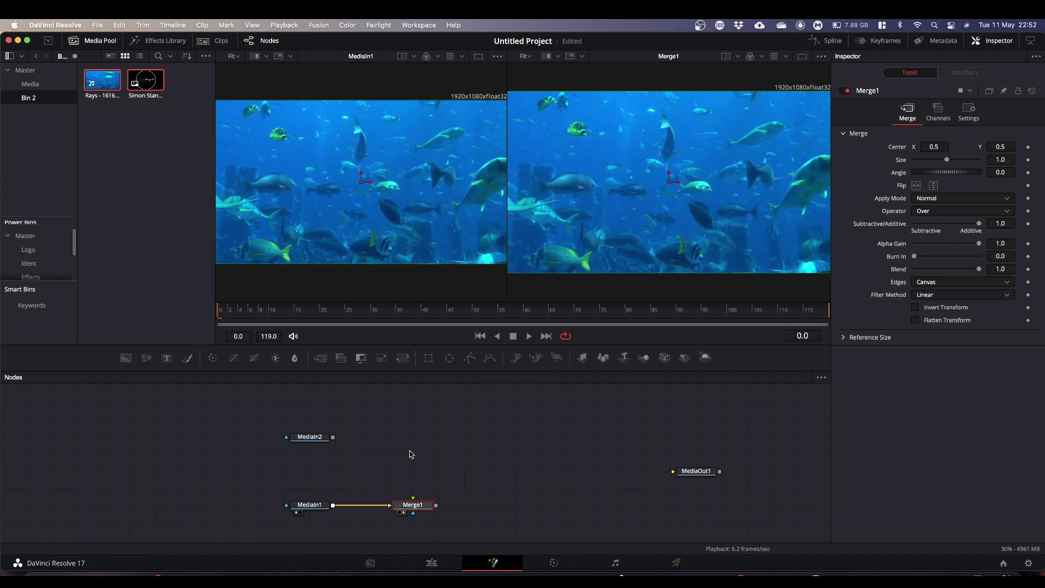
pyautogui.scroll(-1, 411, 454)
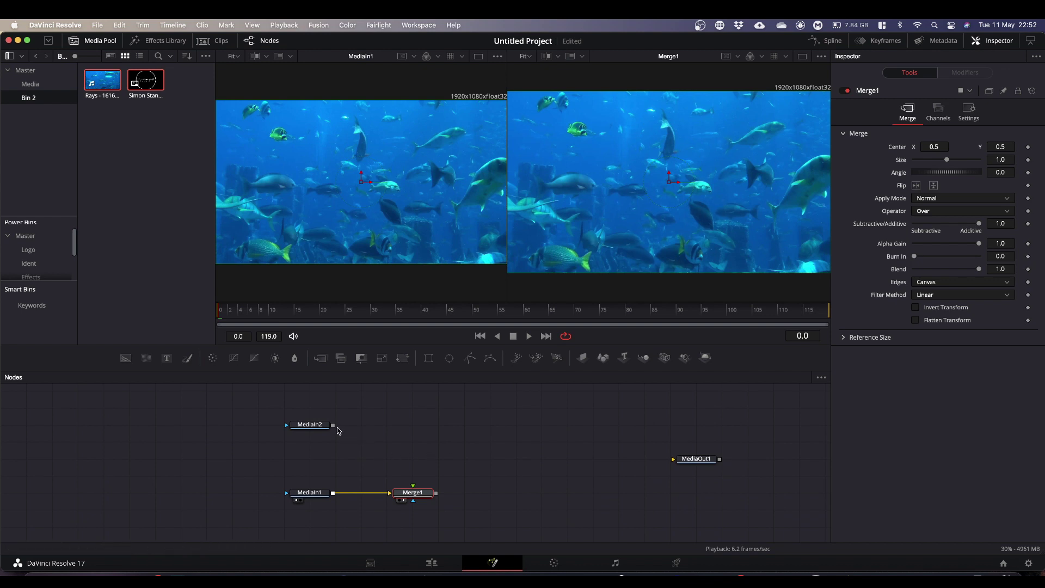
pyautogui.moveTo(333, 425); pyautogui.dragTo(415, 487)
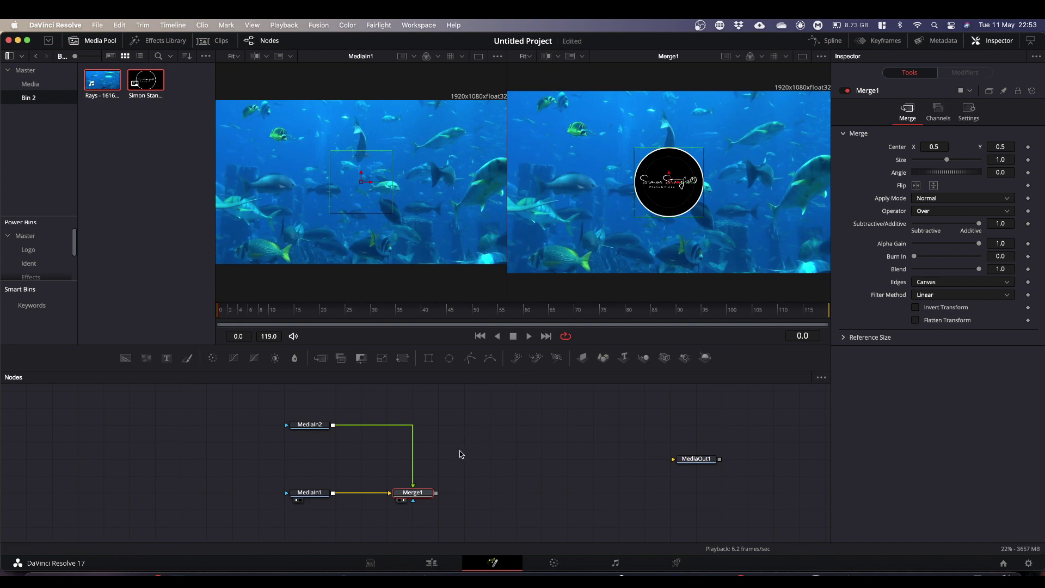
# Disconnect both Merge1 inputs, reconnect MediaIn2 as background and MediaIn1 as foreground, and swap the two inputs back.
pyautogui.click(413, 479)
pyautogui.click(385, 492)
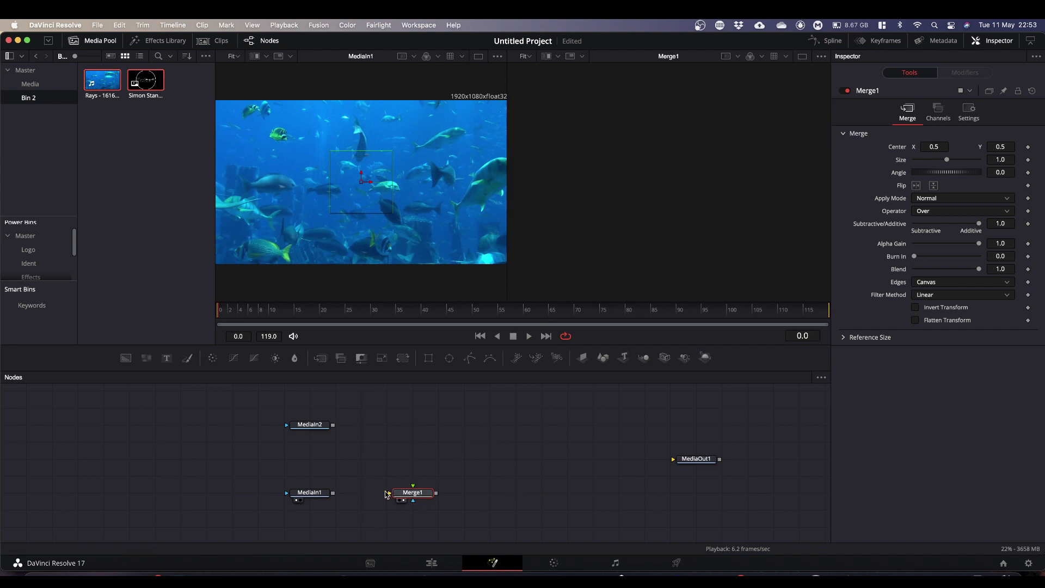
pyautogui.moveTo(333, 425); pyautogui.dragTo(389, 494)
pyautogui.moveTo(332, 495); pyautogui.dragTo(404, 496)
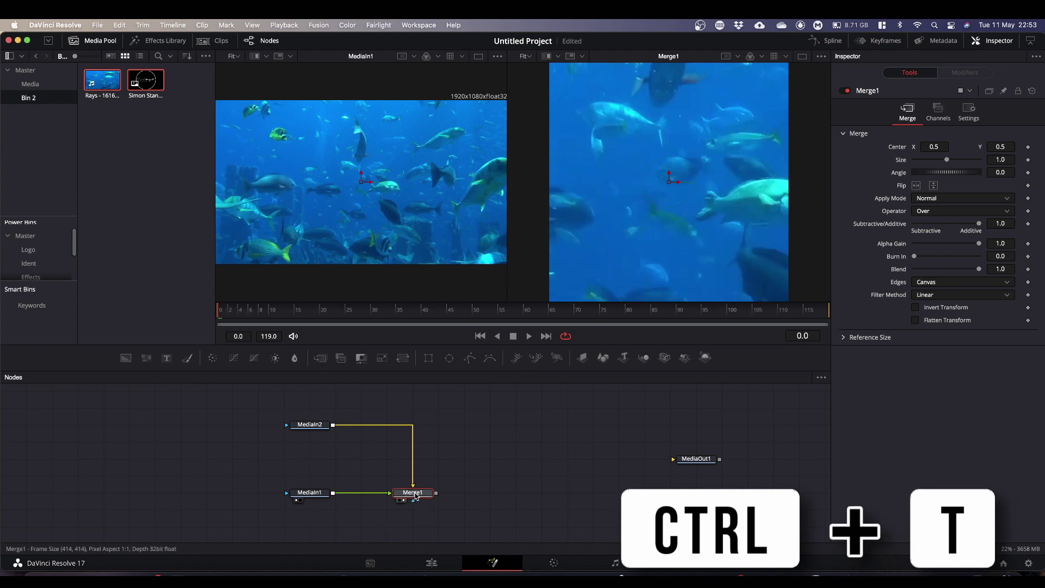
pyautogui.hotkey('ctrl', 't')
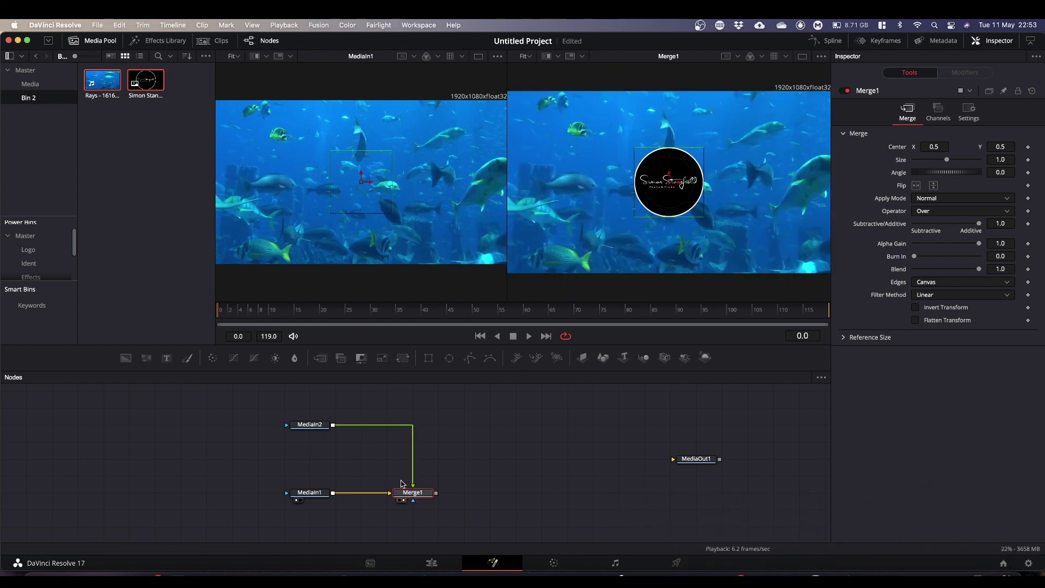
# Move Merge1 and both media nodes closer to MediaOut1, and connect Merge1's output to MediaOut1.
pyautogui.moveTo(414, 495); pyautogui.dragTo(510, 481)
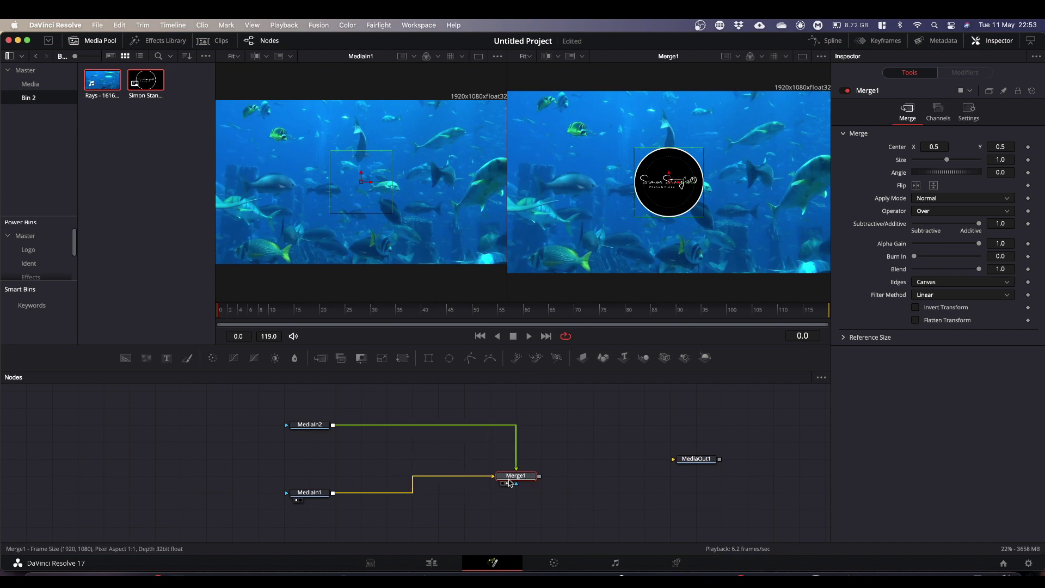
pyautogui.click(321, 491)
pyautogui.moveTo(321, 491); pyautogui.dragTo(375, 486)
pyautogui.moveTo(304, 428); pyautogui.dragTo(353, 428)
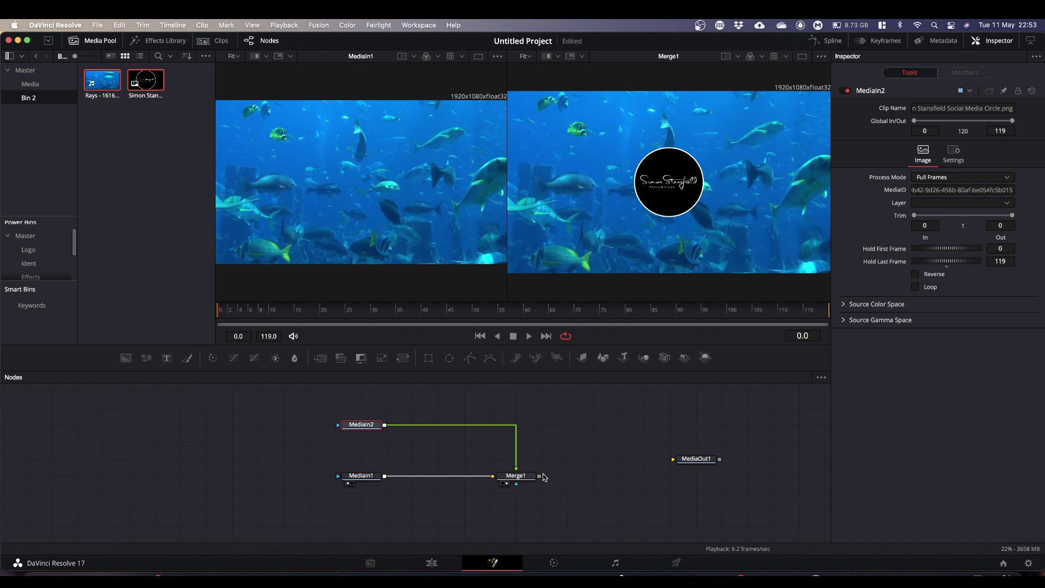
pyautogui.moveTo(539, 477); pyautogui.dragTo(689, 213)
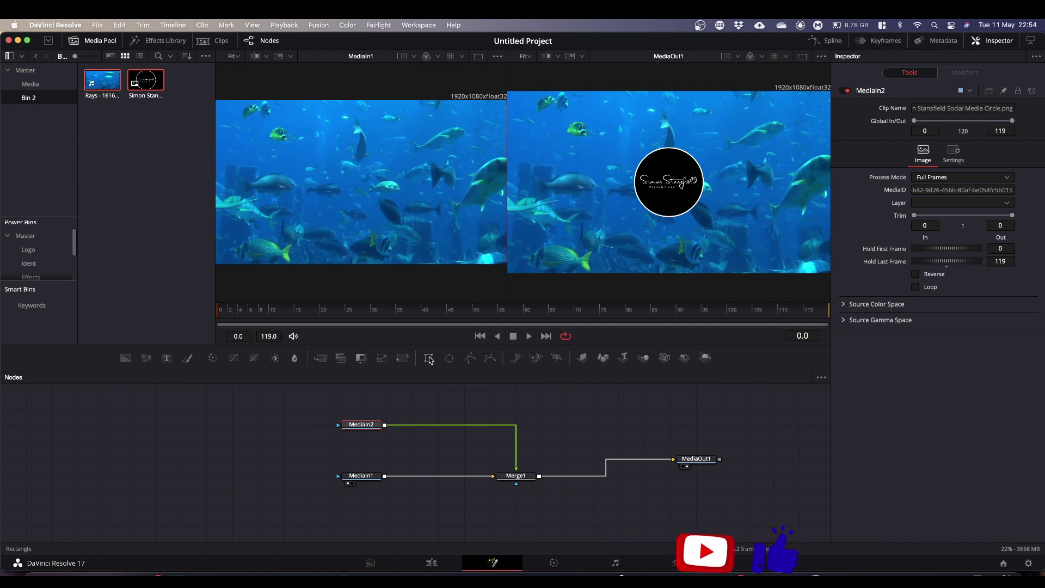
# Mask Merge1 with a Rectangle node and, in a single-viewer layout, reduce the mask's height to about 0.12.
pyautogui.moveTo(428, 359); pyautogui.dragTo(516, 489)
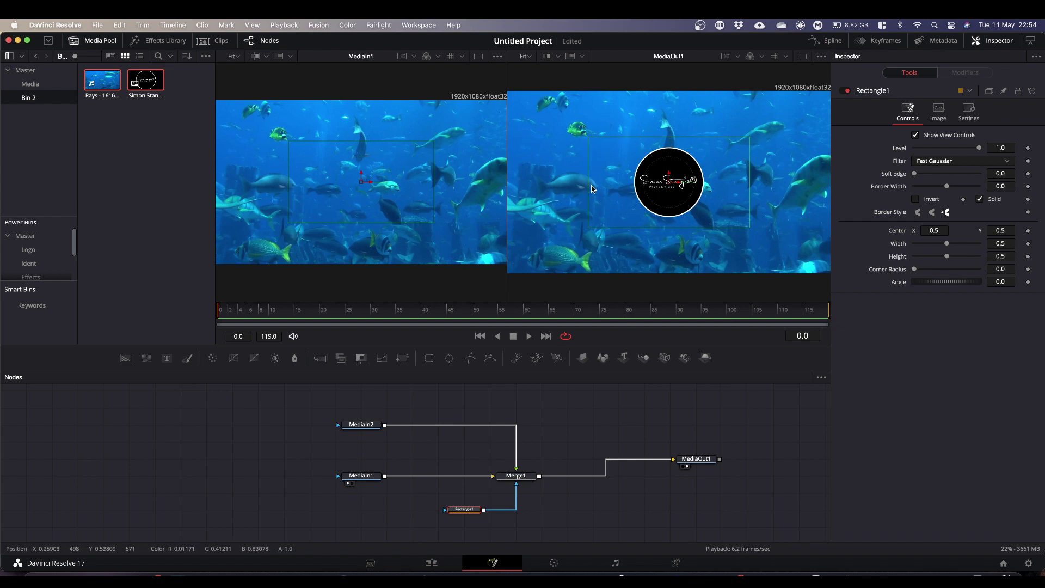
pyautogui.click(802, 58)
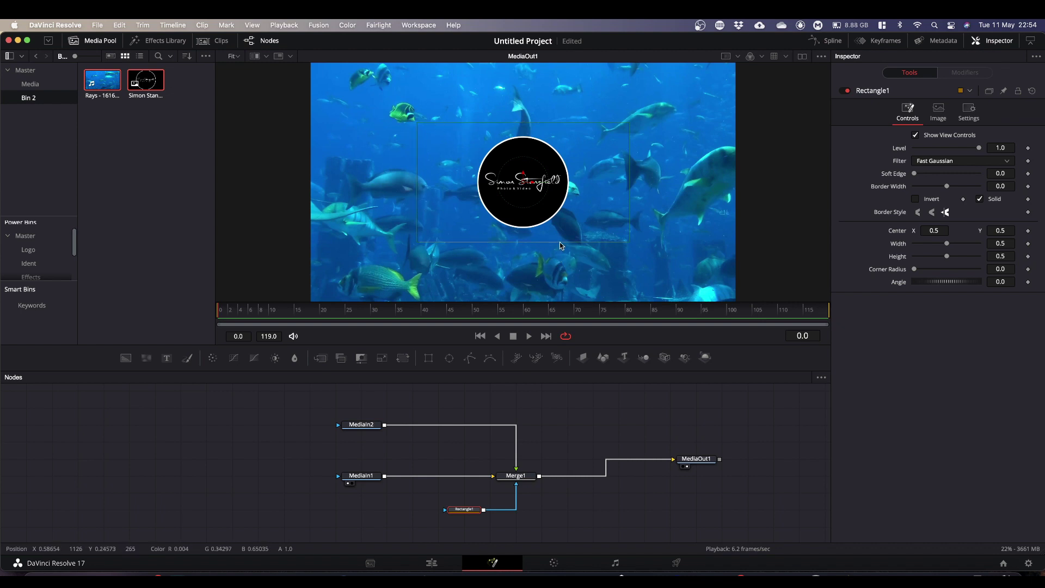
pyautogui.moveTo(560, 243); pyautogui.dragTo(557, 201)
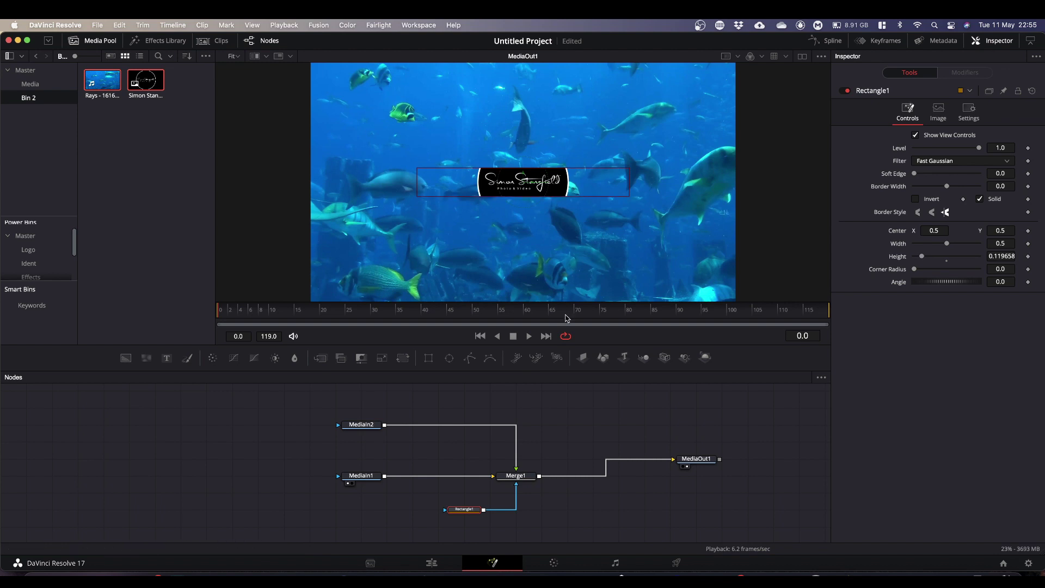
pyautogui.click(563, 422)
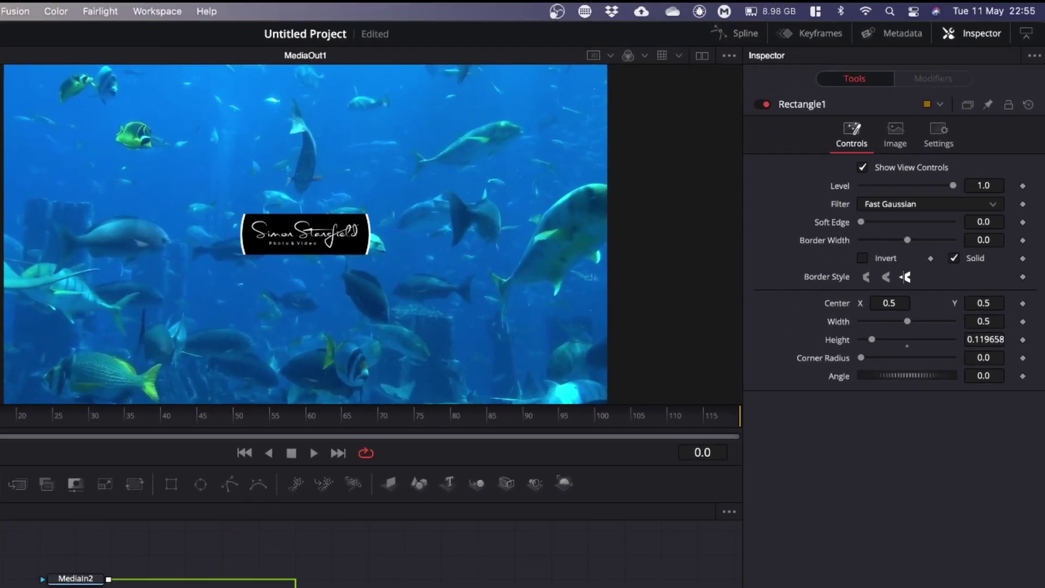
# Shift the logo inside the mask by setting Merge1's center to X 0.503 and Y 0.496, and review the Rectangle1 and Merge1 settings.
pyautogui.click(295, 586)
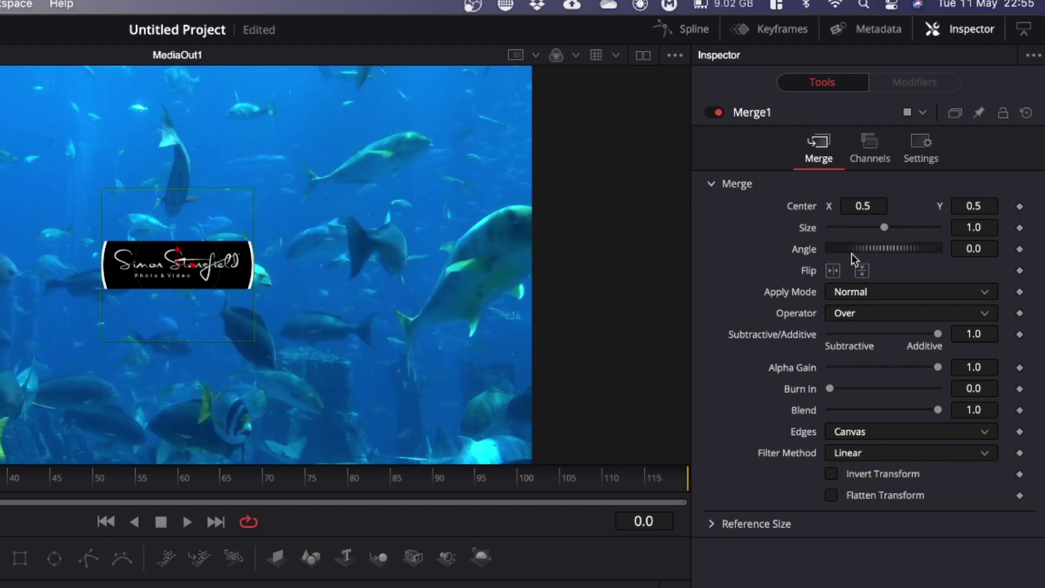
pyautogui.click(869, 142)
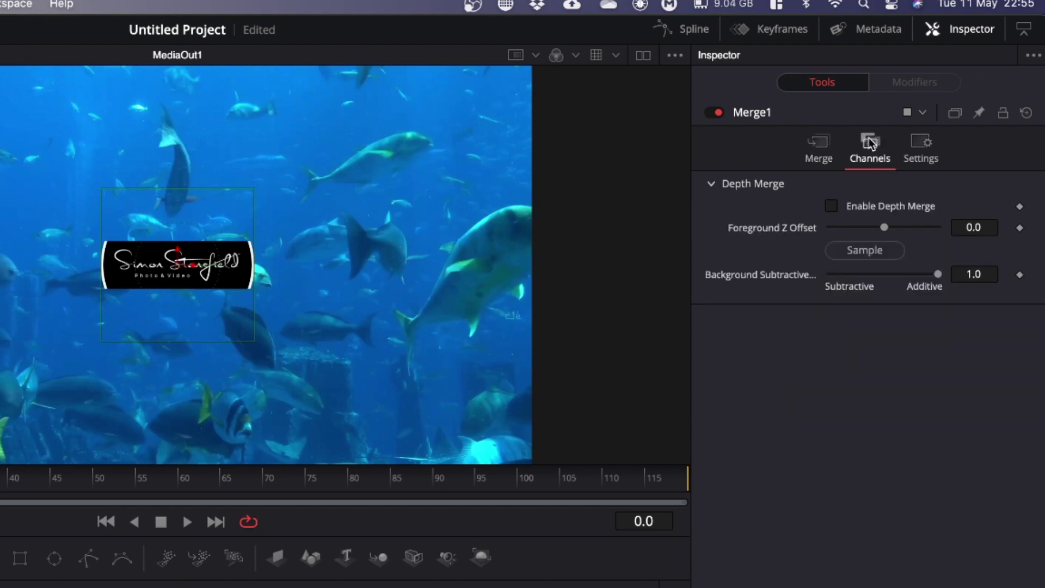
pyautogui.click(812, 149)
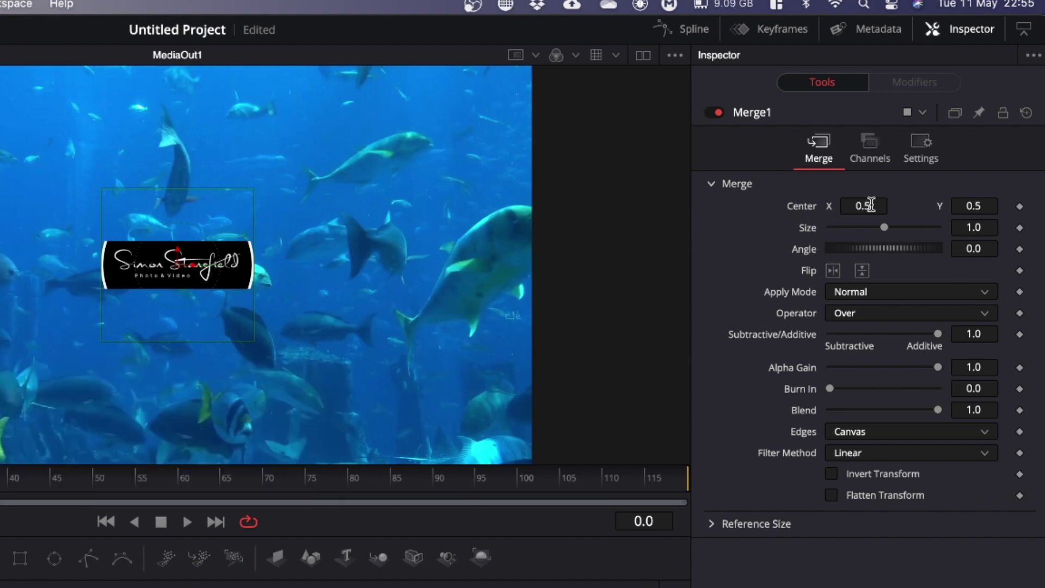
pyautogui.moveTo(870, 203)
pyautogui.mouseDown()
pyautogui.moveTo(727, 204)
pyautogui.moveTo(997, 204)
pyautogui.moveTo(721, 203)
pyautogui.moveTo(989, 203)
pyautogui.moveTo(867, 203)
pyautogui.mouseUp()
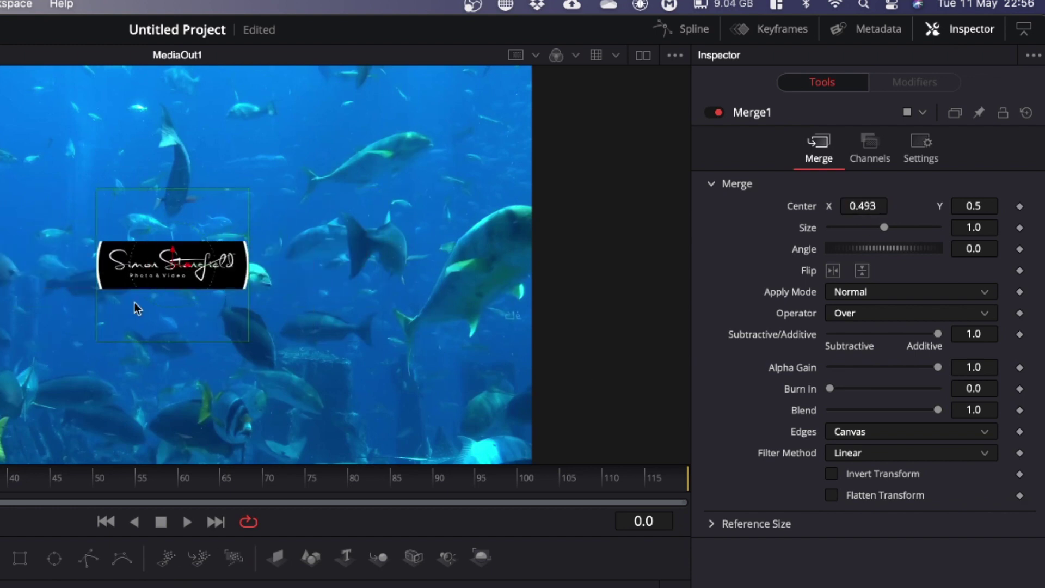
pyautogui.press('super+s')
pyautogui.moveTo(978, 205)
pyautogui.mouseDown()
pyautogui.moveTo(947, 206)
pyautogui.moveTo(1017, 206)
pyautogui.moveTo(940, 206)
pyautogui.moveTo(1015, 206)
pyautogui.moveTo(940, 206)
pyautogui.moveTo(1005, 206)
pyautogui.moveTo(980, 207)
pyautogui.mouseUp()
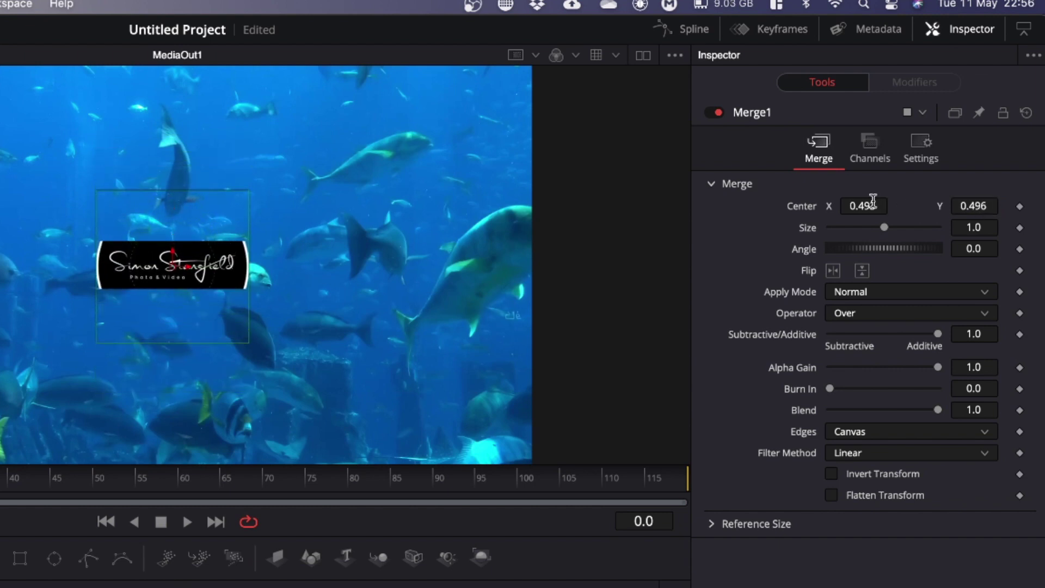
pyautogui.moveTo(872, 205)
pyautogui.mouseDown()
pyautogui.moveTo(804, 204)
pyautogui.moveTo(908, 205)
pyautogui.moveTo(875, 205)
pyautogui.mouseUp()
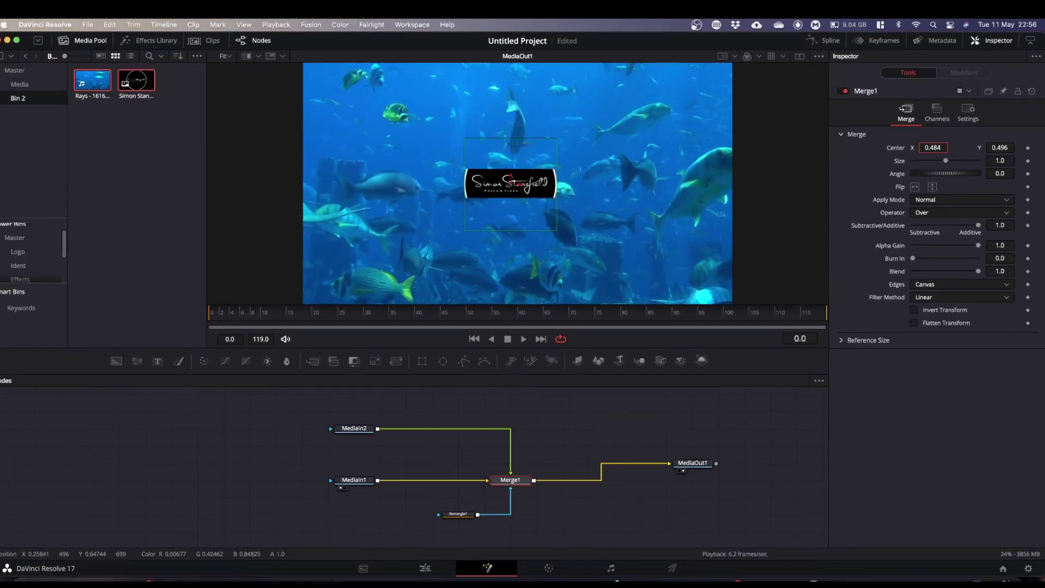
pyautogui.click(472, 510)
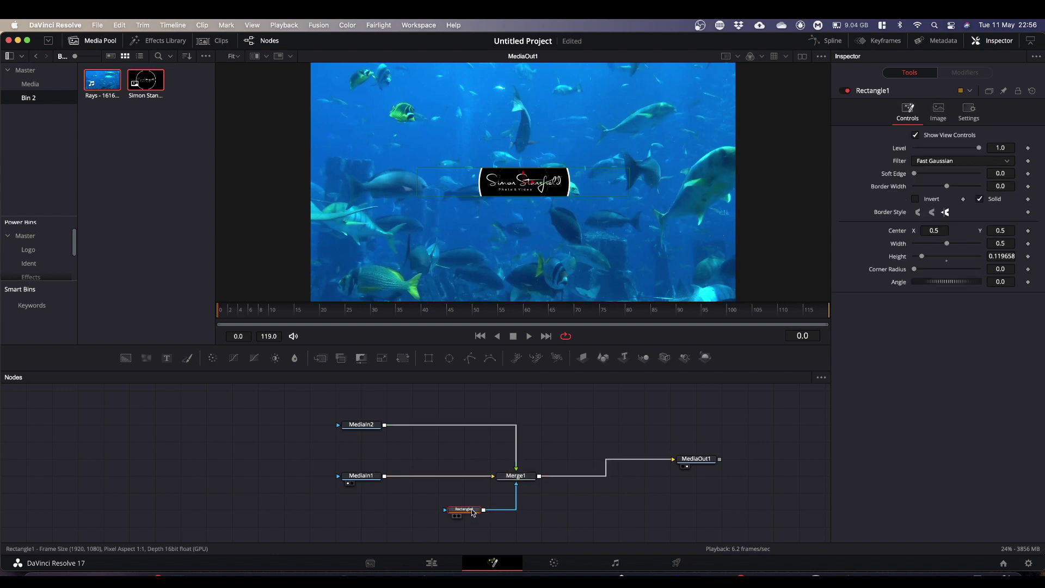
pyautogui.click(516, 476)
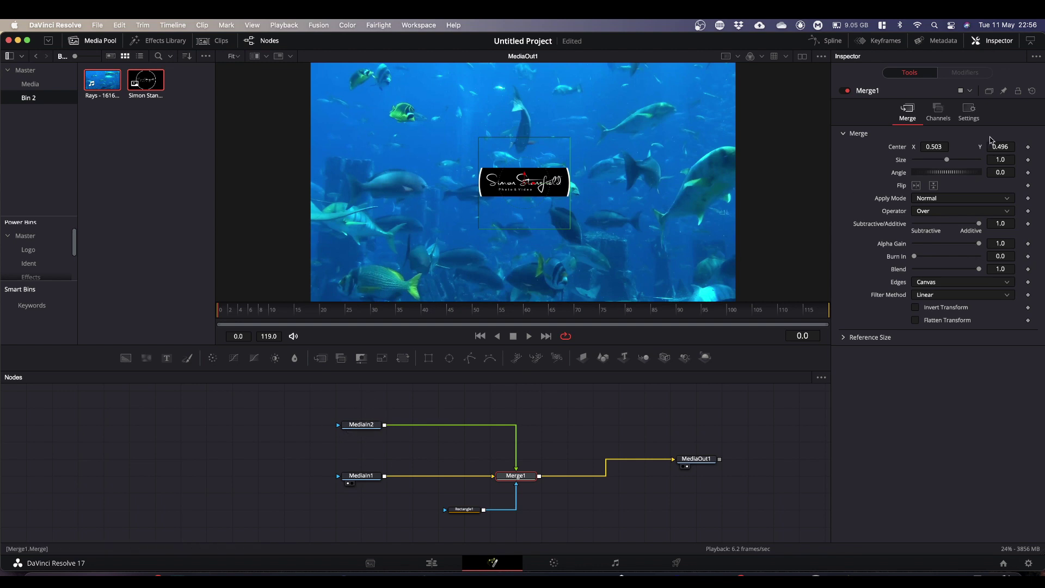
# Shift the logo sideways by setting Merge1's center X to 0.542, and disconnect the Rectangle1 mask from Merge1.
pyautogui.moveTo(939, 146); pyautogui.dragTo(866, 145)
pyautogui.moveTo(955, 147)
pyautogui.mouseDown()
pyautogui.moveTo(1039, 147)
pyautogui.moveTo(939, 147)
pyautogui.mouseUp()
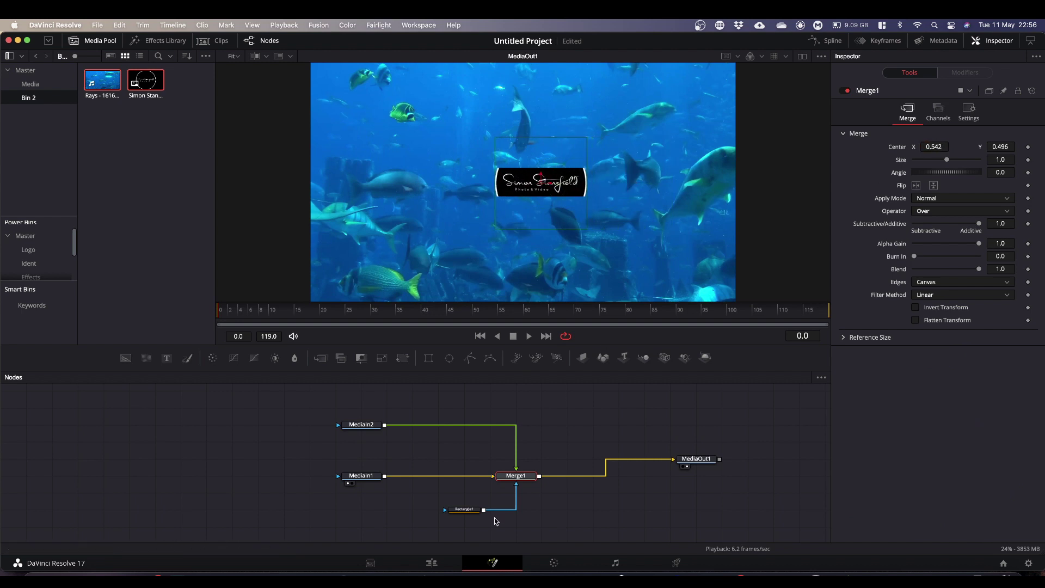
pyautogui.moveTo(516, 488); pyautogui.dragTo(517, 496)
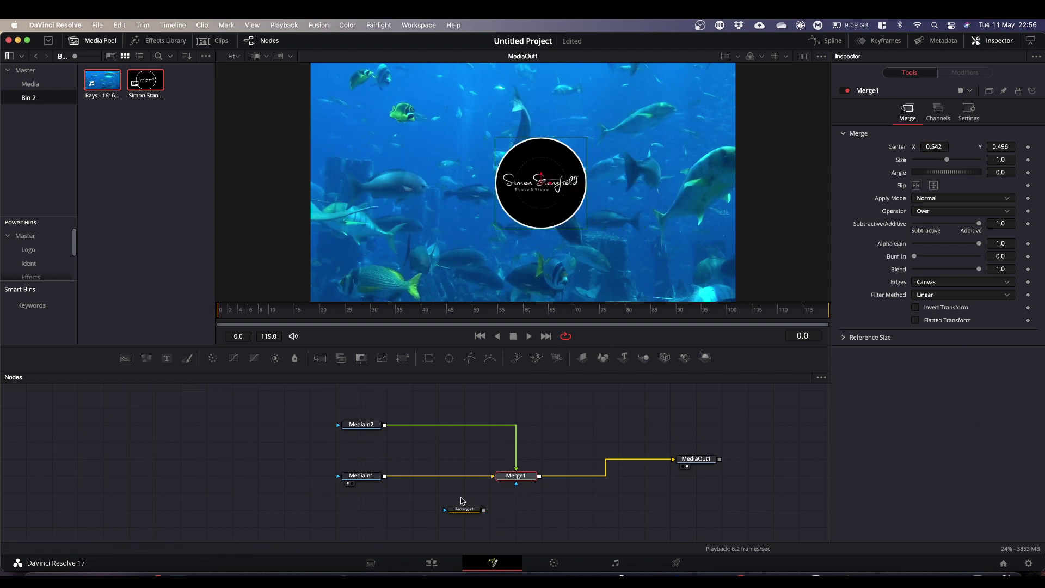
# Nudge the unmasked logo to center X 0.539, and reset Merge1's center to X 0.5 and Y 0.5.
pyautogui.moveTo(934, 146)
pyautogui.mouseDown()
pyautogui.moveTo(893, 147)
pyautogui.moveTo(971, 147)
pyautogui.moveTo(878, 146)
pyautogui.moveTo(967, 147)
pyautogui.moveTo(934, 147)
pyautogui.mouseUp()
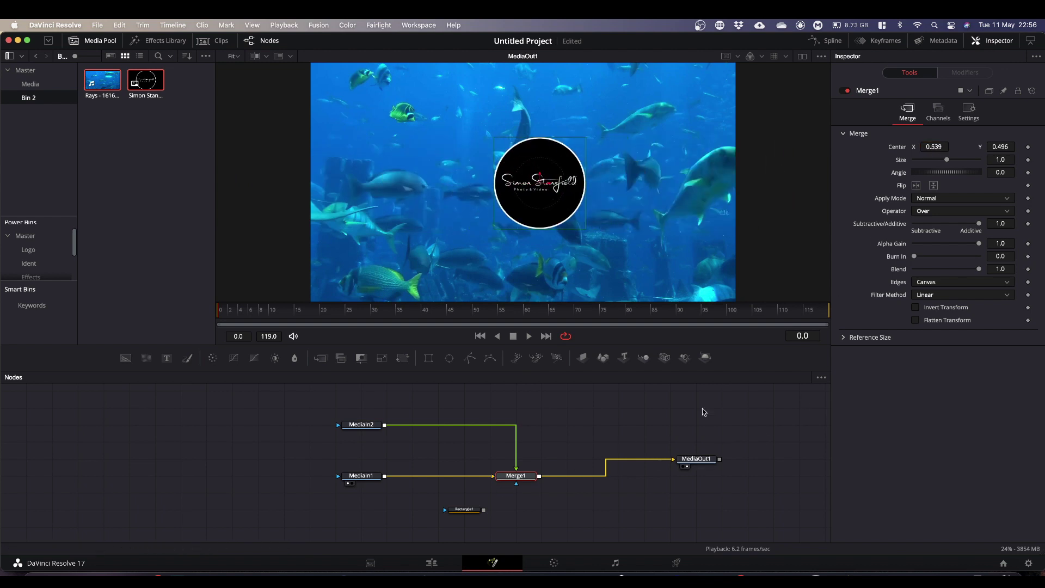
pyautogui.doubleClick(899, 146)
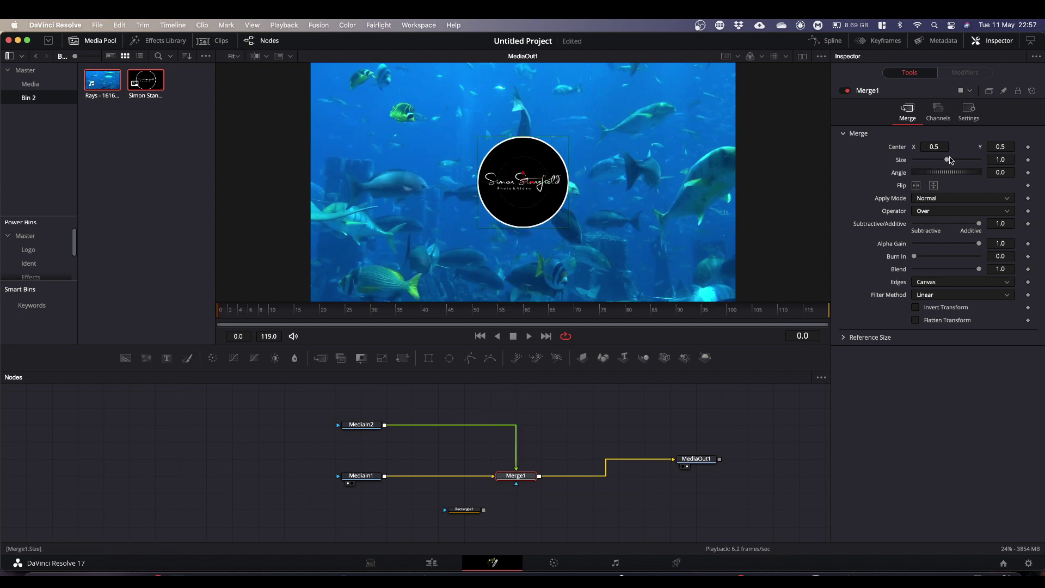
# Try out Merge1's size, angle and blend on the logo, returning them to 1.0, 0.0 and 1.0.
pyautogui.moveTo(947, 161); pyautogui.dragTo(956, 182)
pyautogui.click(947, 178)
pyautogui.moveTo(980, 270)
pyautogui.mouseDown()
pyautogui.moveTo(893, 275)
pyautogui.moveTo(997, 277)
pyautogui.mouseUp()
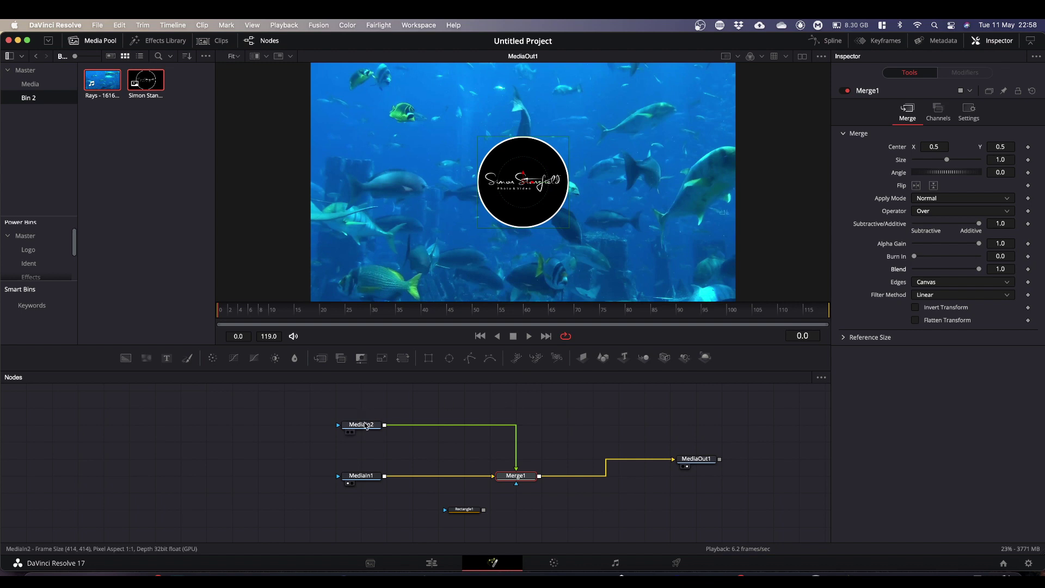
# Compact the node graph by stacking MediaIn2 just above MediaIn1 near Merge1, and align MediaOut1 beside Merge1 on the same row.
pyautogui.moveTo(366, 426); pyautogui.dragTo(370, 468)
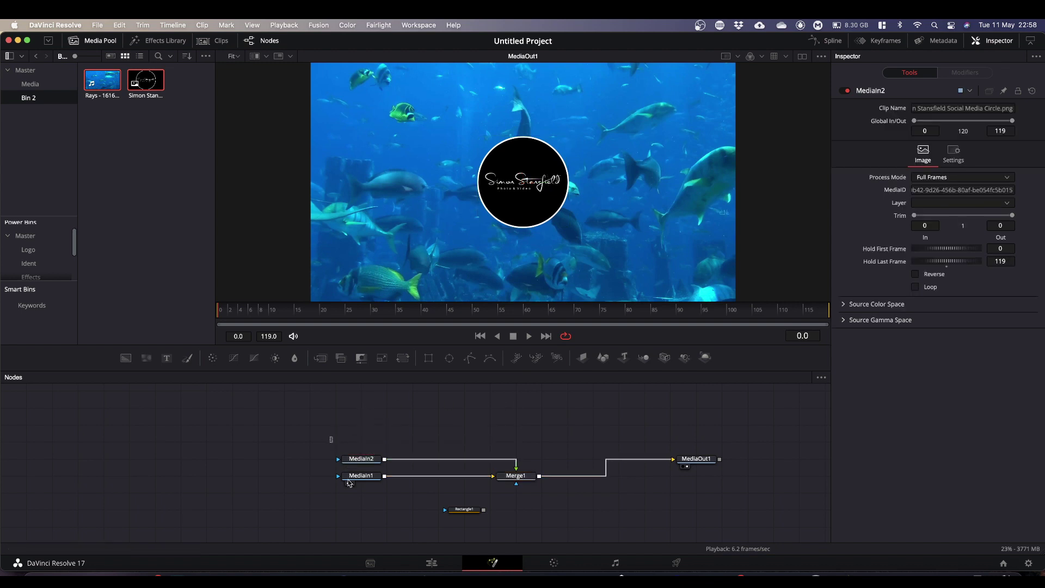
pyautogui.moveTo(334, 436); pyautogui.dragTo(436, 479)
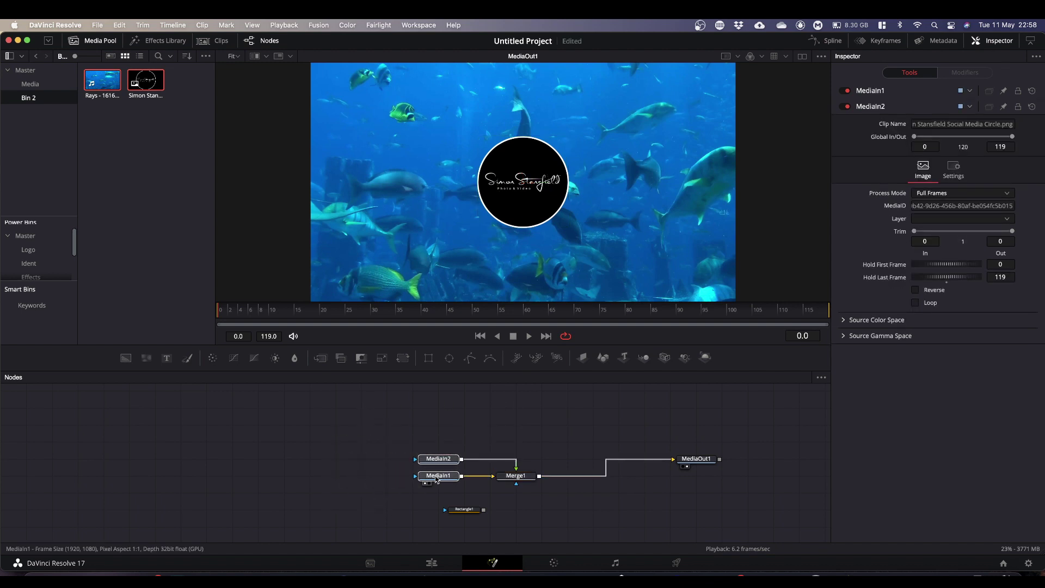
pyautogui.click(436, 479)
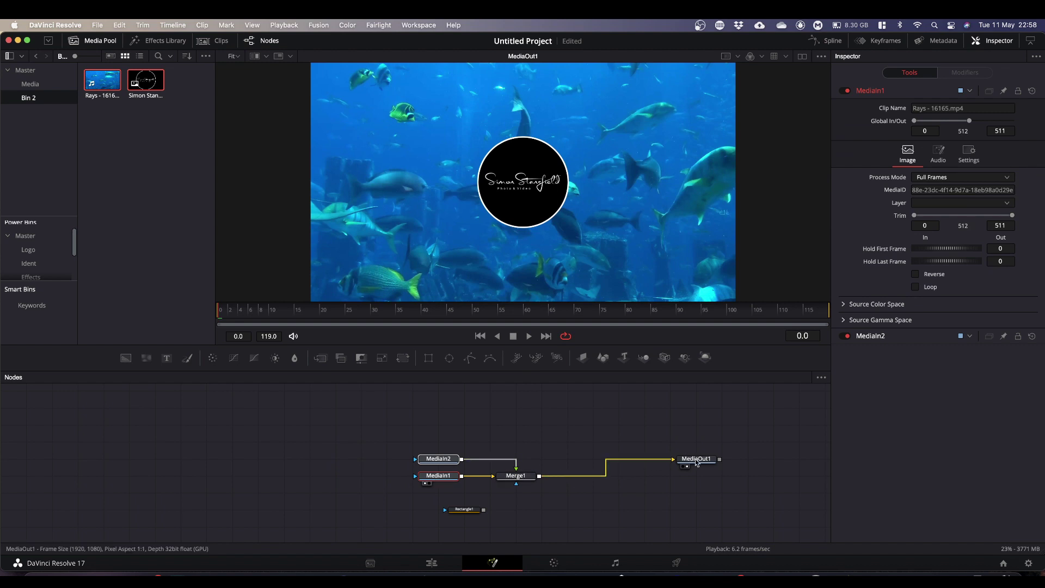
pyautogui.moveTo(696, 462); pyautogui.dragTo(621, 479)
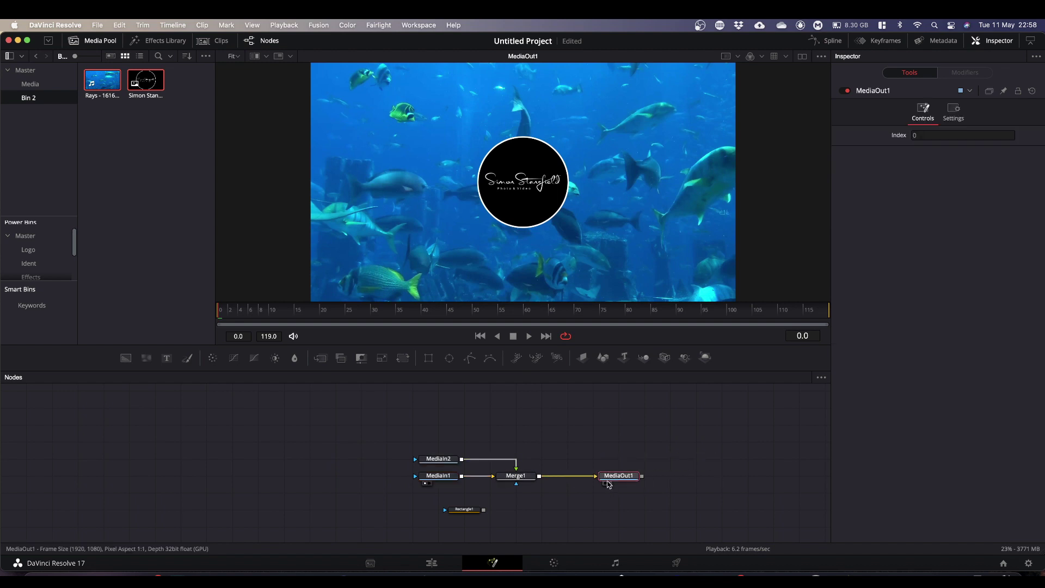